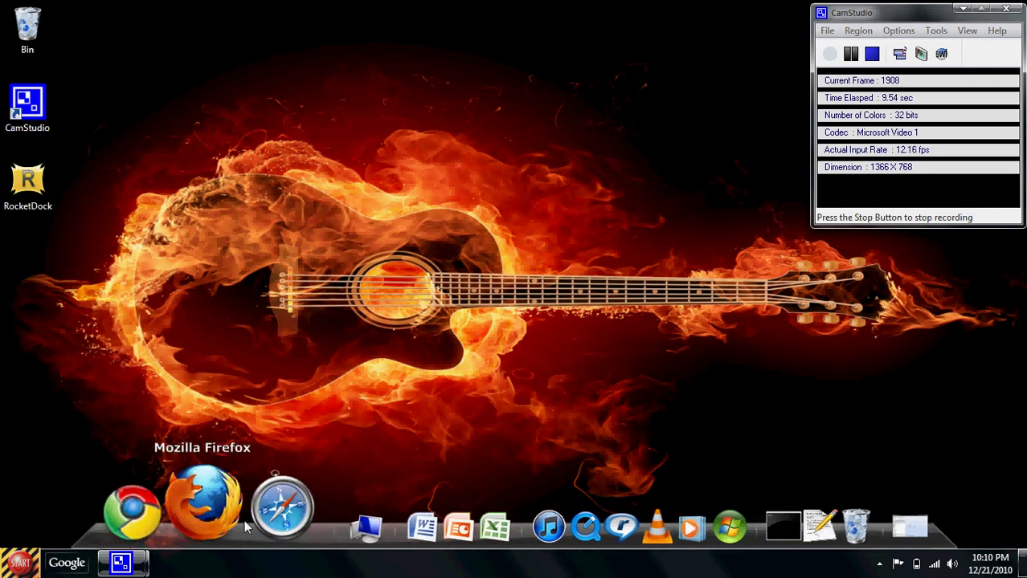
pyautogui.click(177, 519)
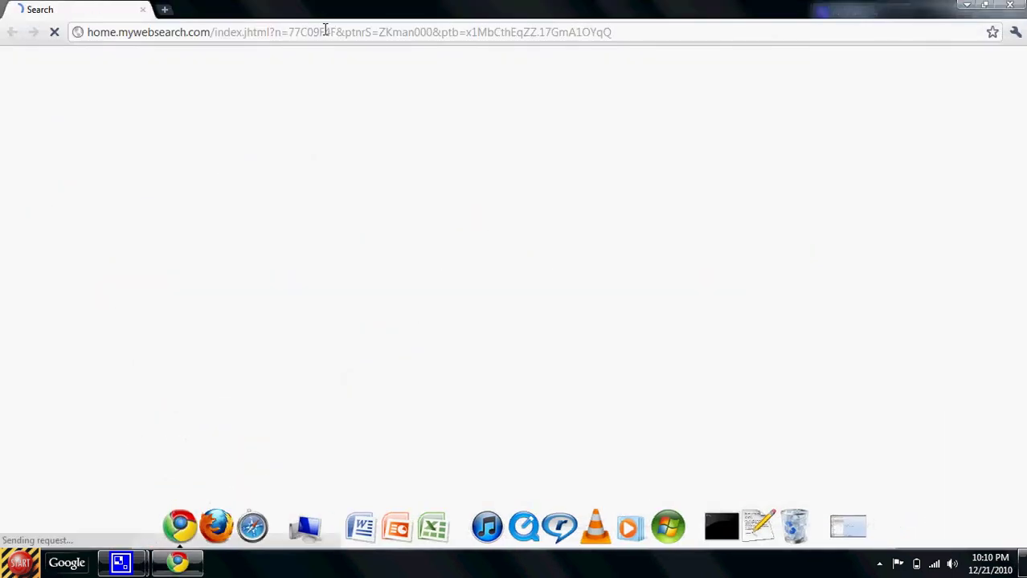
pyautogui.click(325, 32)
pyautogui.write('www.')
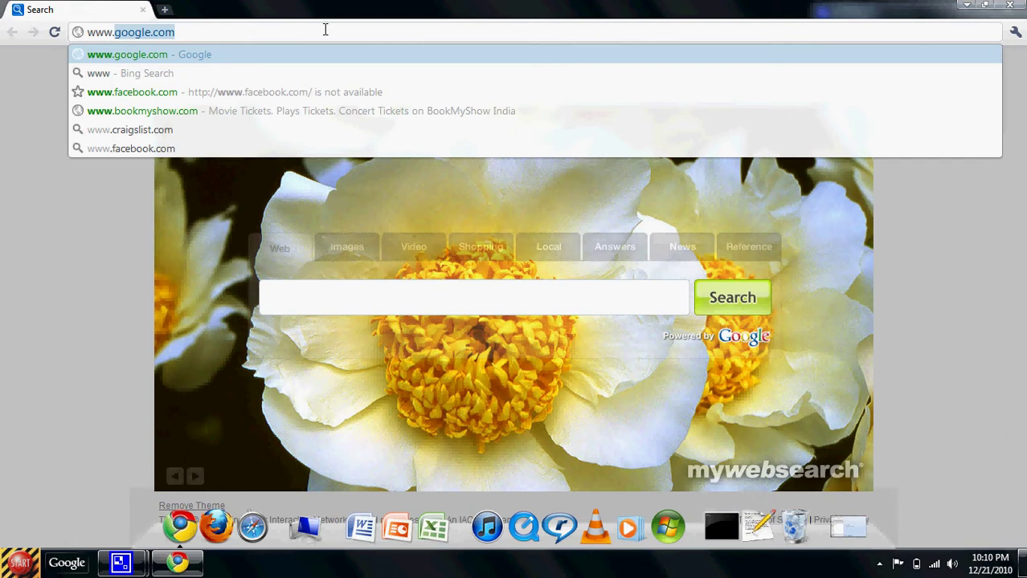
pyautogui.write('rocket')
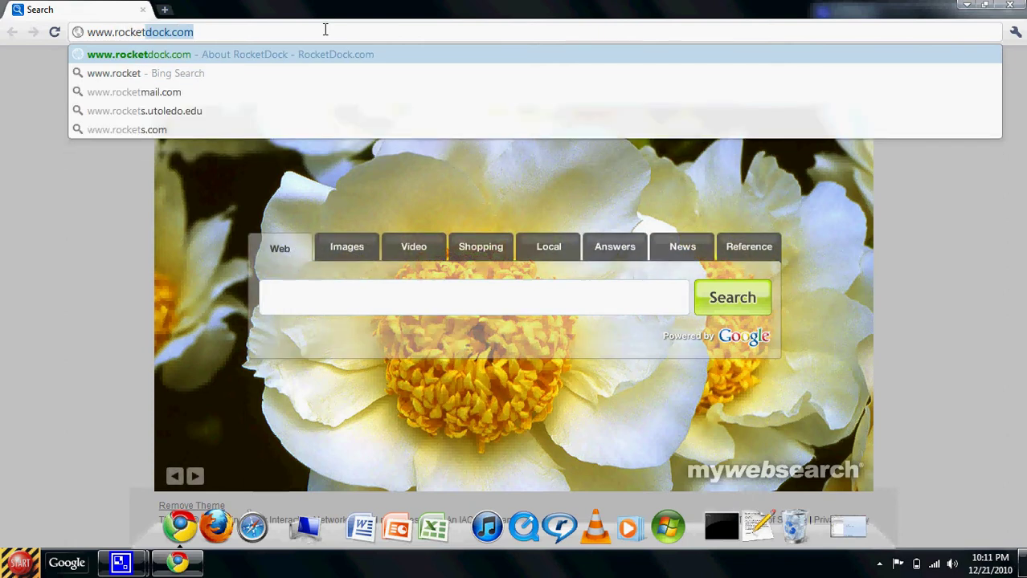
pyautogui.press('Return')
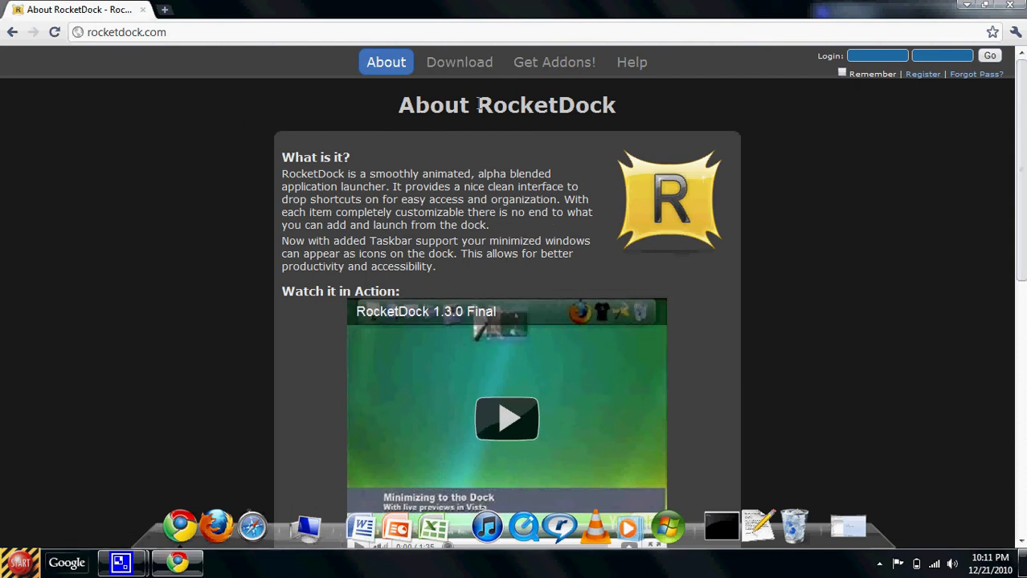
# Try to download RocketDock from the site's download page, and close Chrome while cancelling the download
pyautogui.click(470, 72)
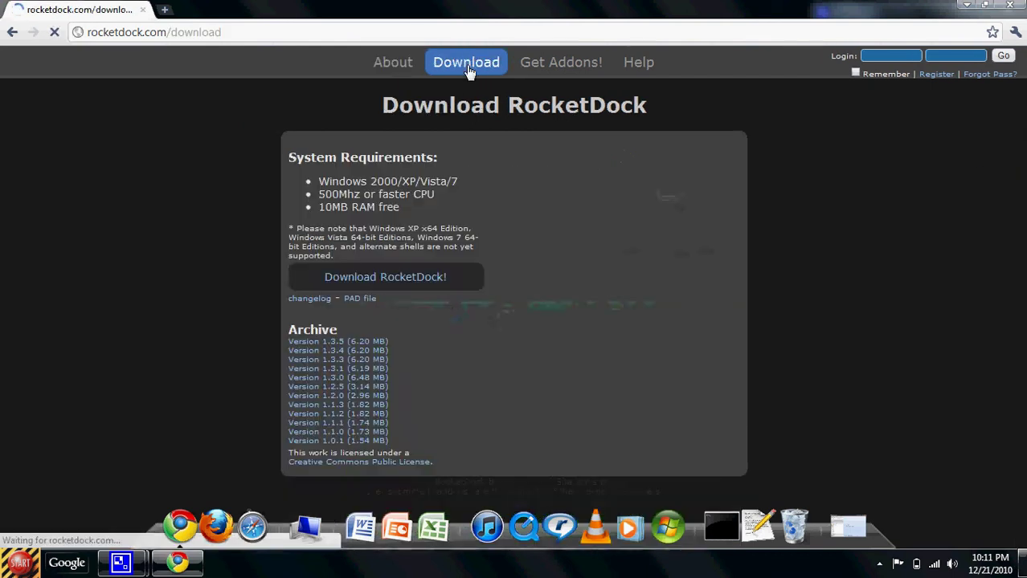
pyautogui.click(386, 278)
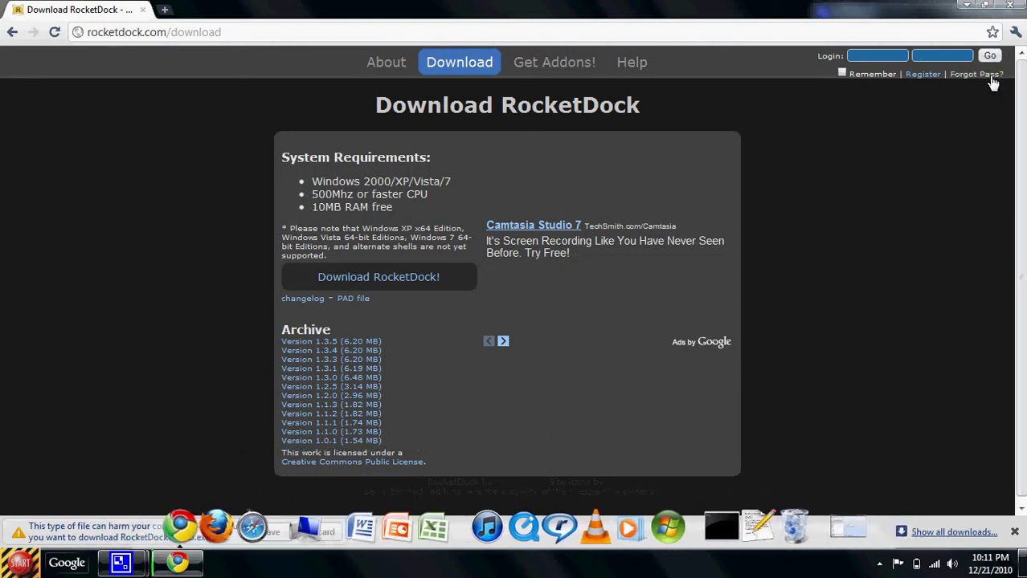
pyautogui.click(1010, 7)
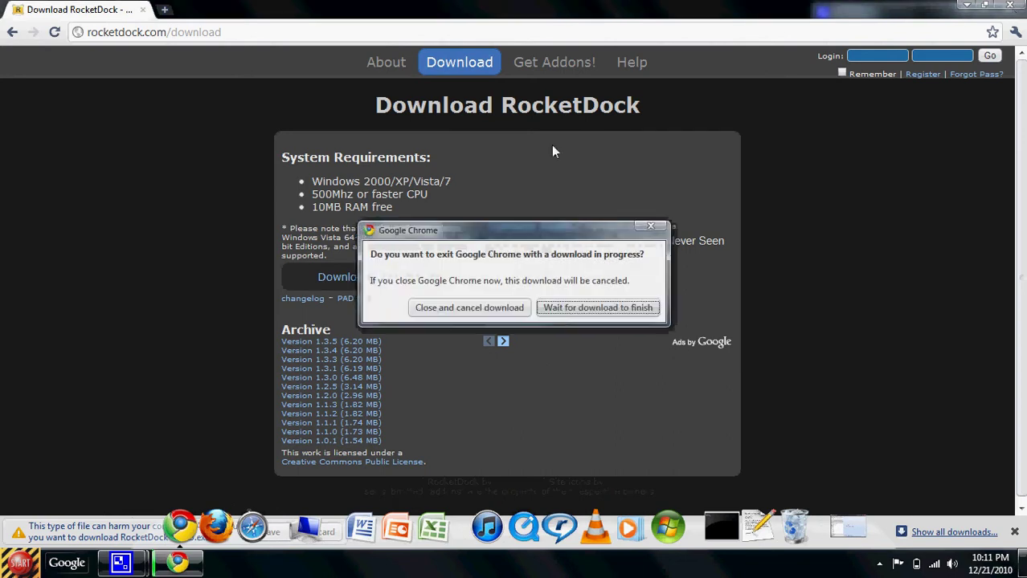
pyautogui.click(482, 309)
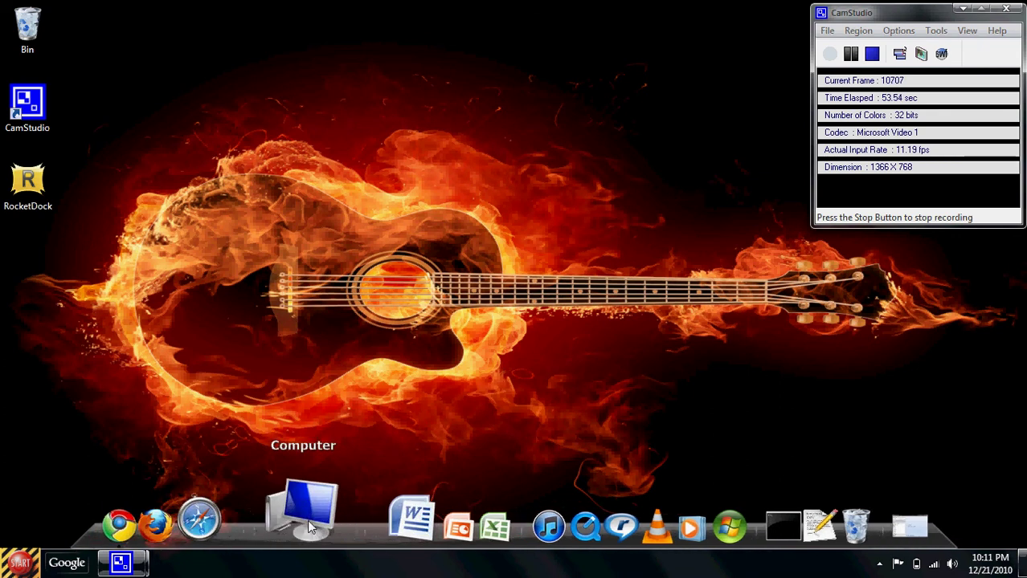
# Remove the Computer icon from the dock and create a Computer shortcut on the desktop
pyautogui.moveTo(307, 520); pyautogui.dragTo(336, 334)
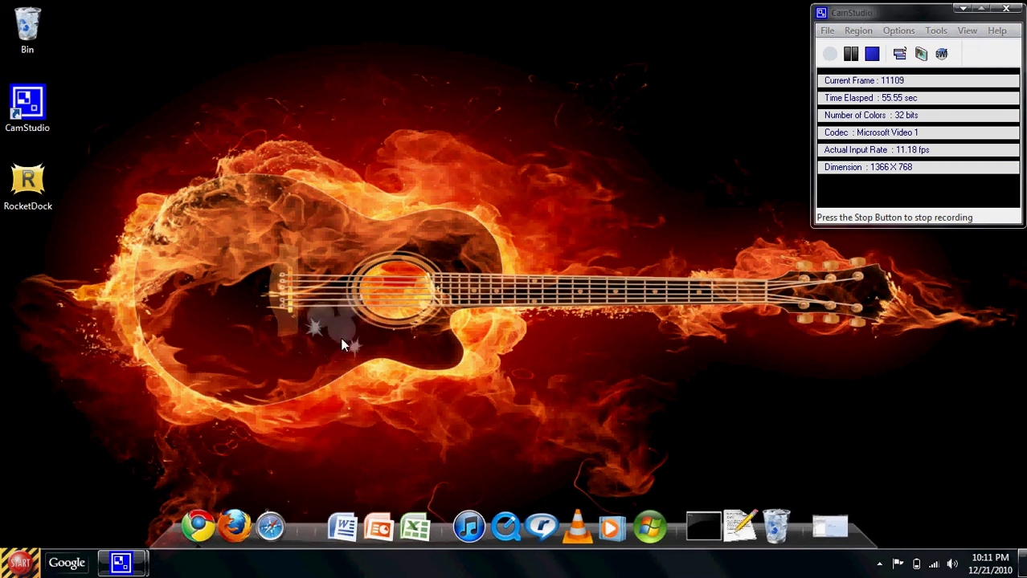
pyautogui.click(20, 562)
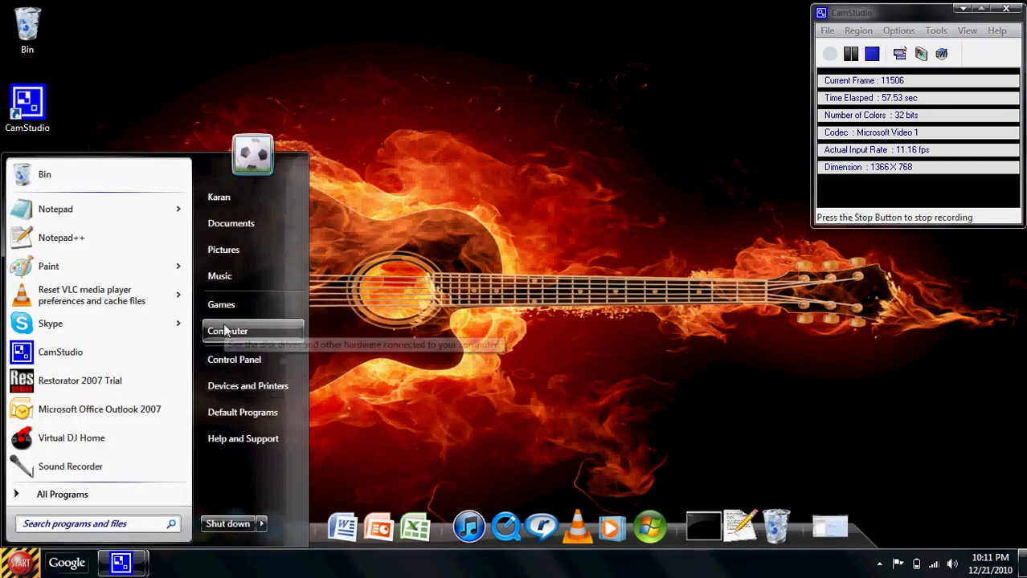
pyautogui.moveTo(226, 331); pyautogui.dragTo(425, 354)
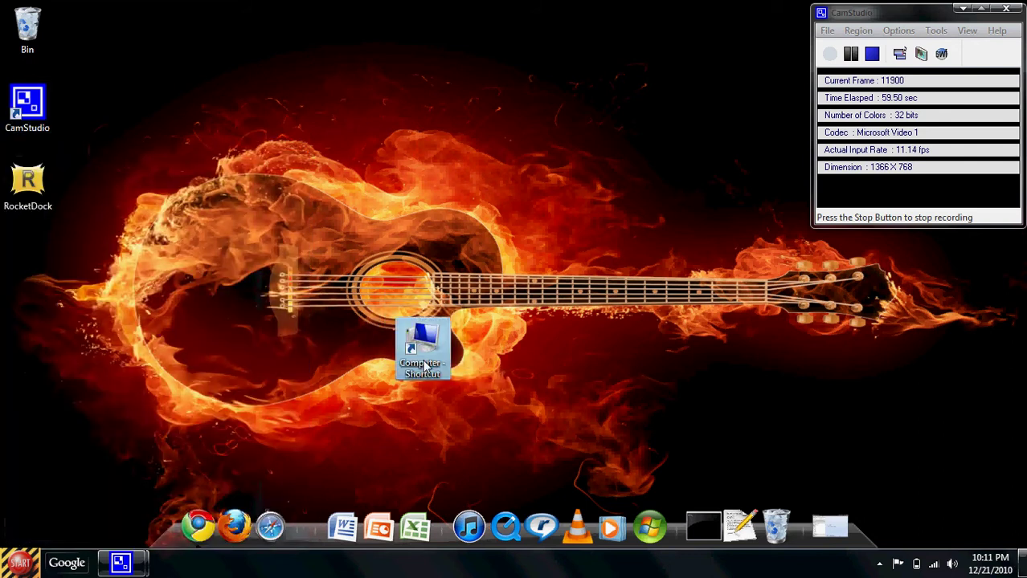
# Rename the new desktop shortcut to Computer and add it to the dock between the Safari and Word icons
pyautogui.rightClick(424, 346)
pyautogui.click(467, 313)
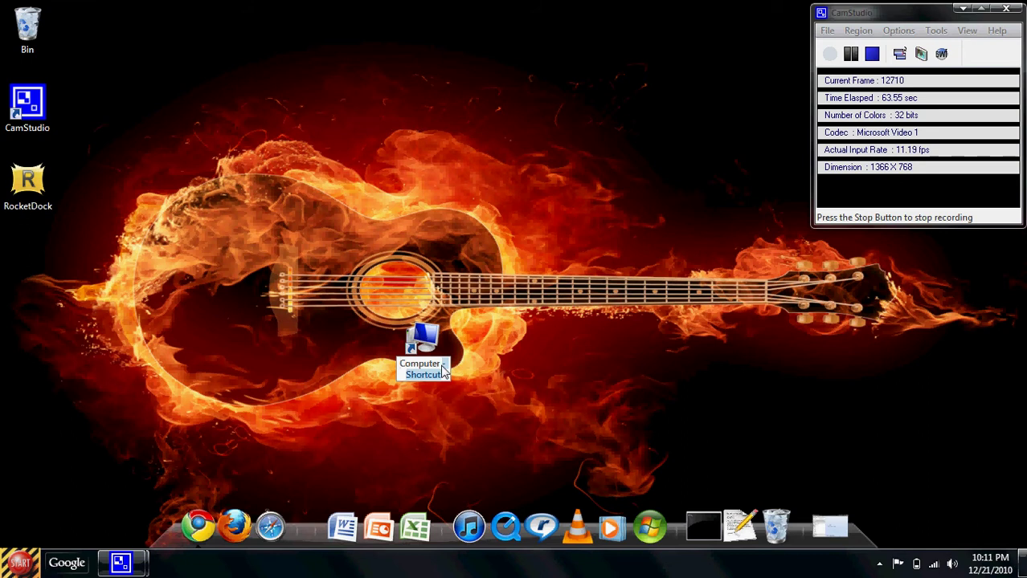
pyautogui.press('BackSpace')
pyautogui.press('Return')
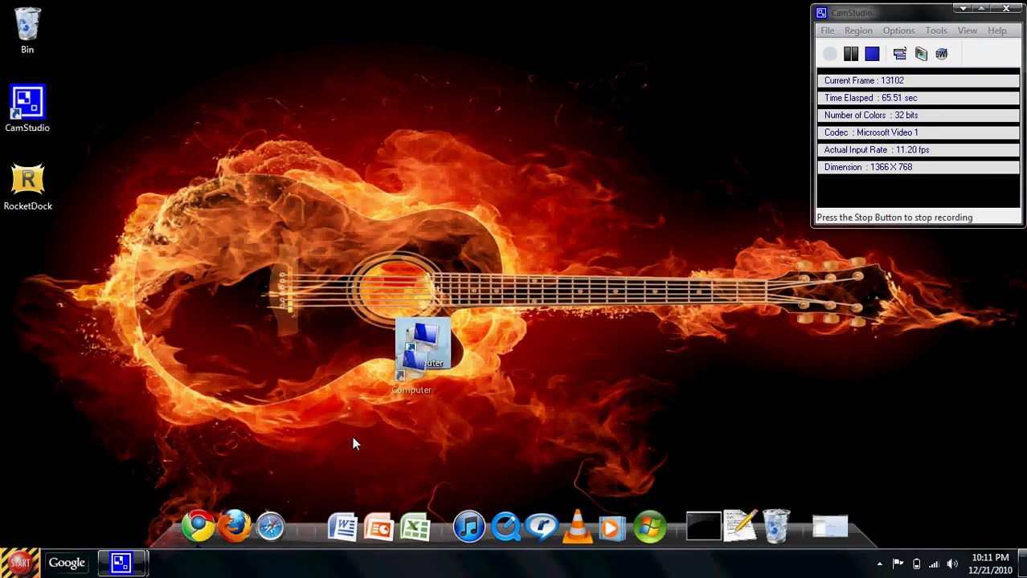
pyautogui.moveTo(302, 527); pyautogui.dragTo(303, 527)
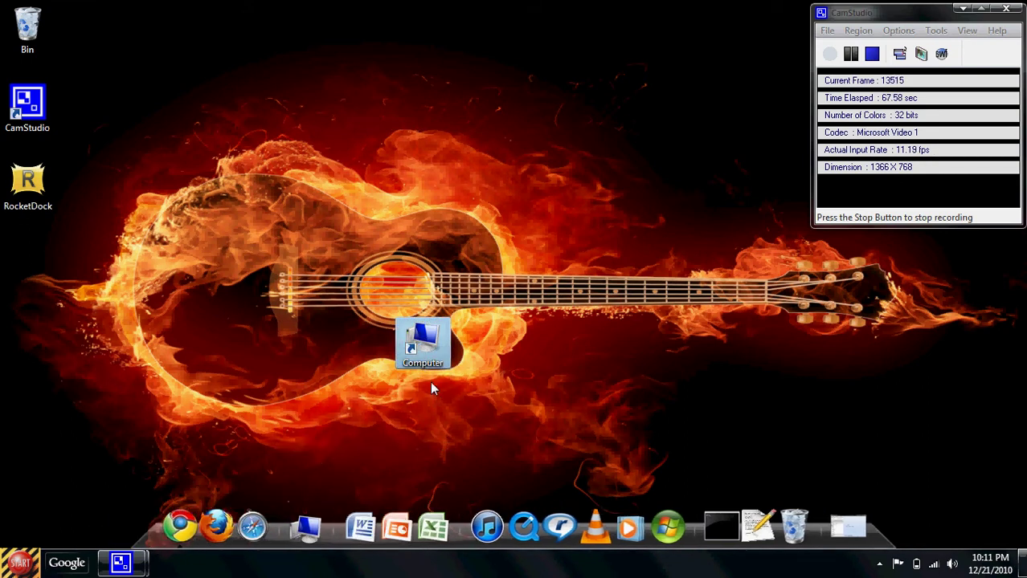
# Delete the Computer shortcut from the desktop
pyautogui.rightClick(415, 348)
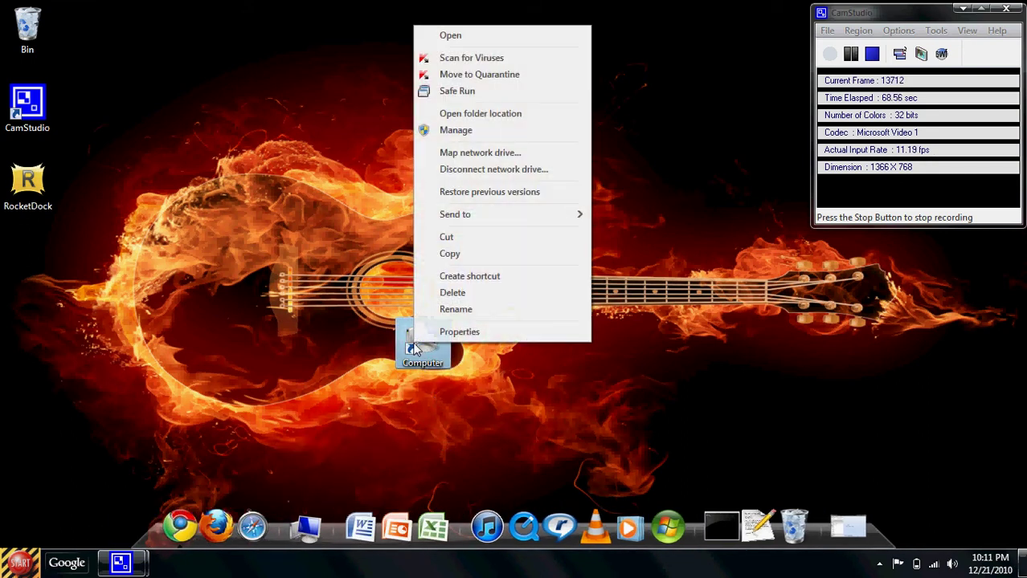
pyautogui.click(455, 293)
pyautogui.click(572, 344)
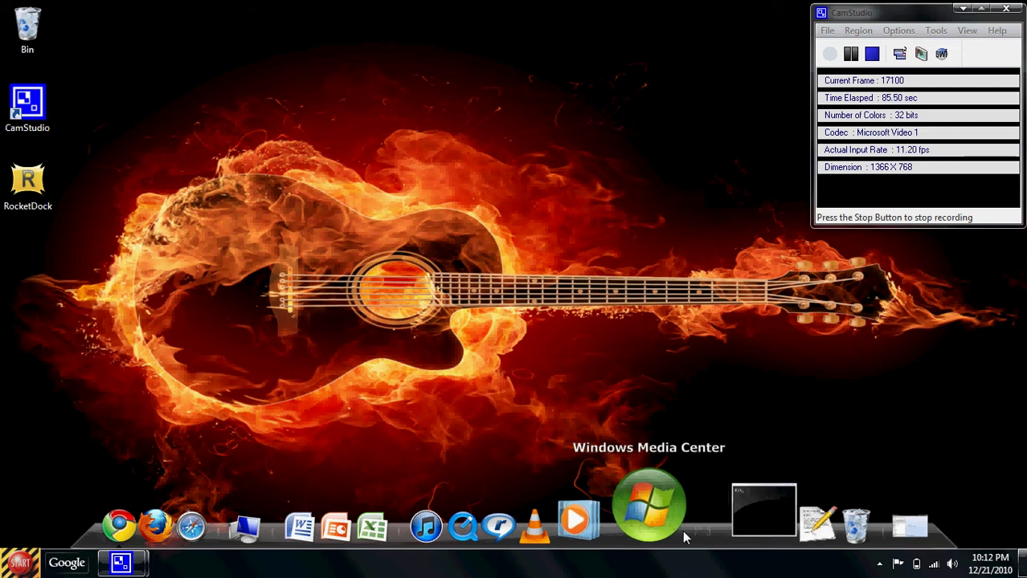
pyautogui.rightClick(689, 529)
pyautogui.moveTo(738, 429)
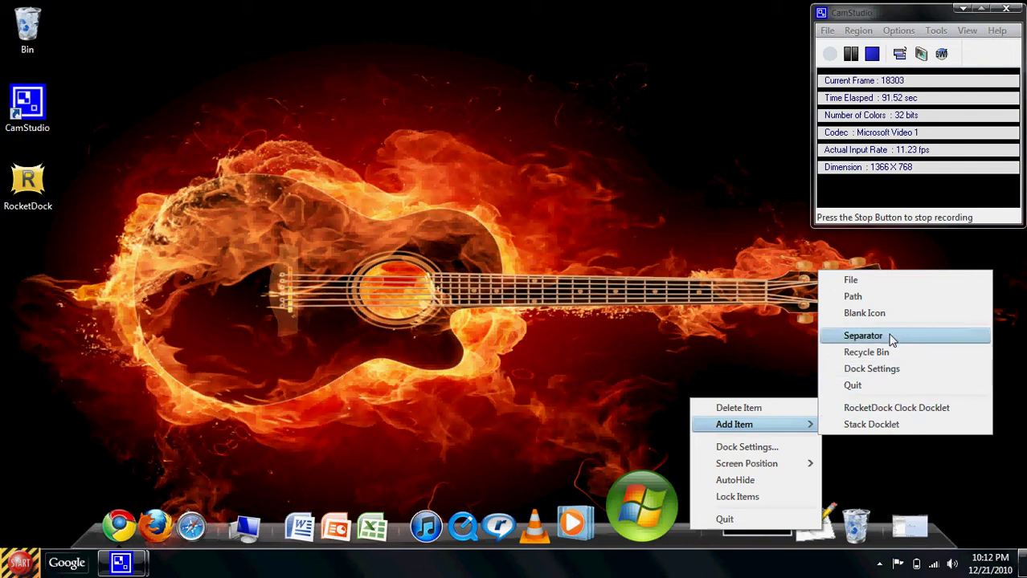
pyautogui.click(644, 370)
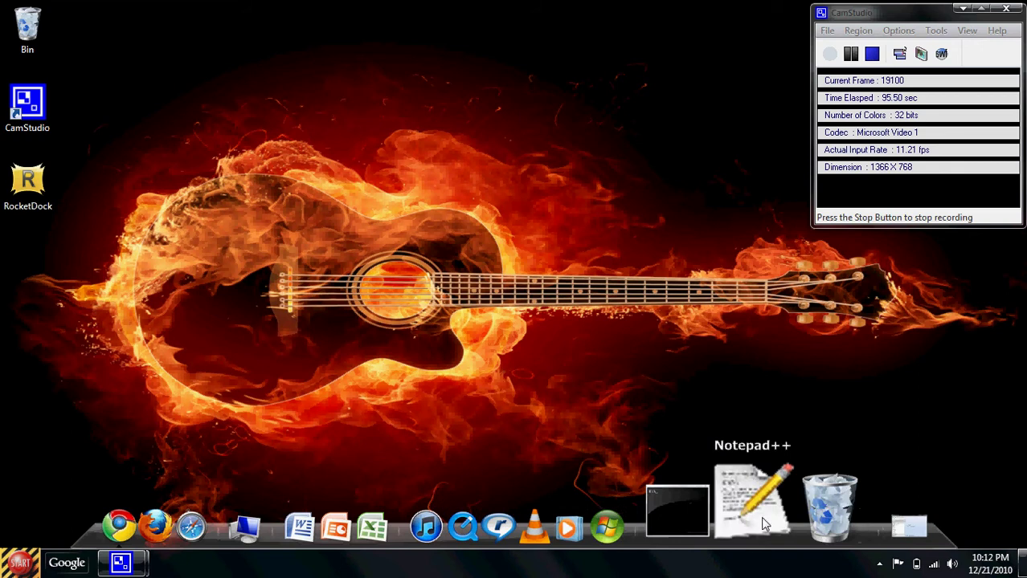
# Open the dock settings and turn off Lock Items in the General settings
pyautogui.rightClick(298, 536)
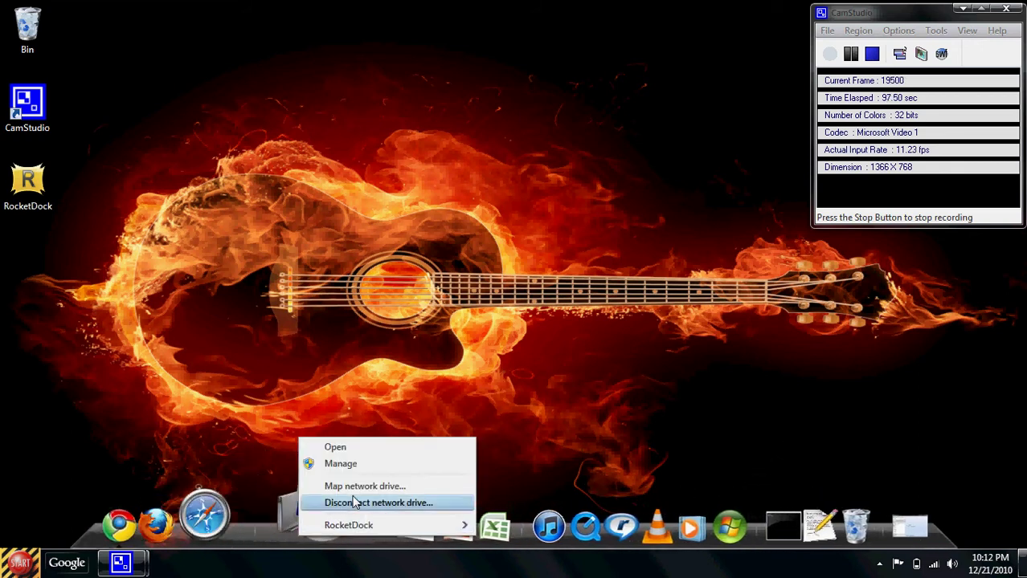
pyautogui.rightClick(246, 535)
pyautogui.click(278, 455)
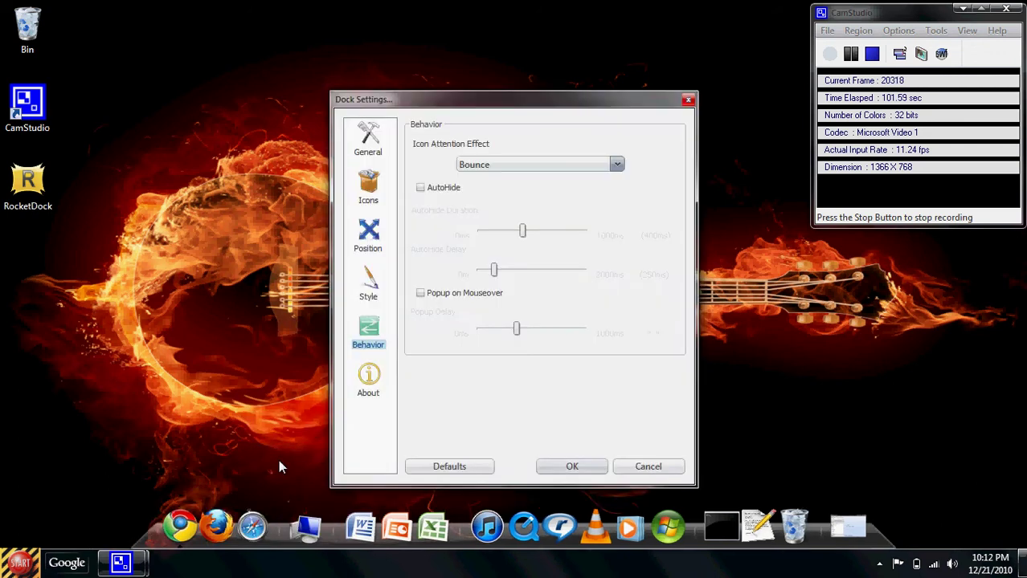
pyautogui.click(368, 138)
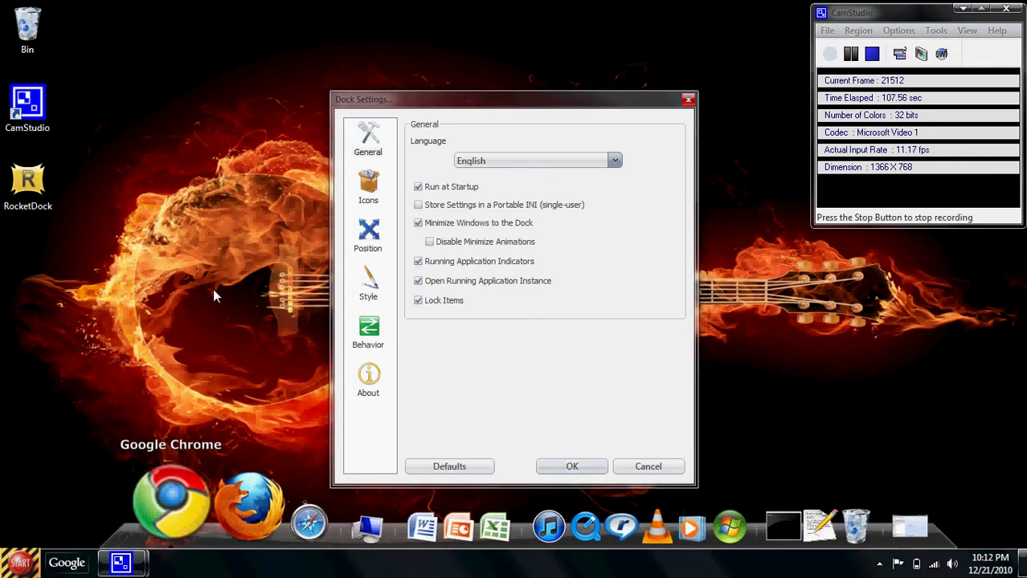
pyautogui.click(418, 303)
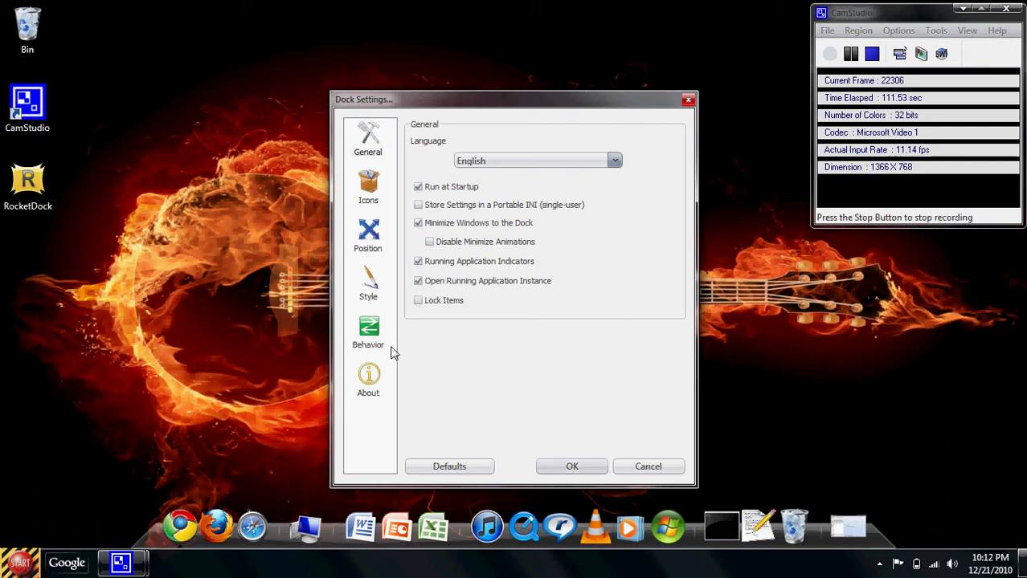
# Try the dock's icon settings, choosing High Quality (Slower), adjusting the opacity to 100% and the size to 45 px and back to 48 px
pyautogui.click(372, 180)
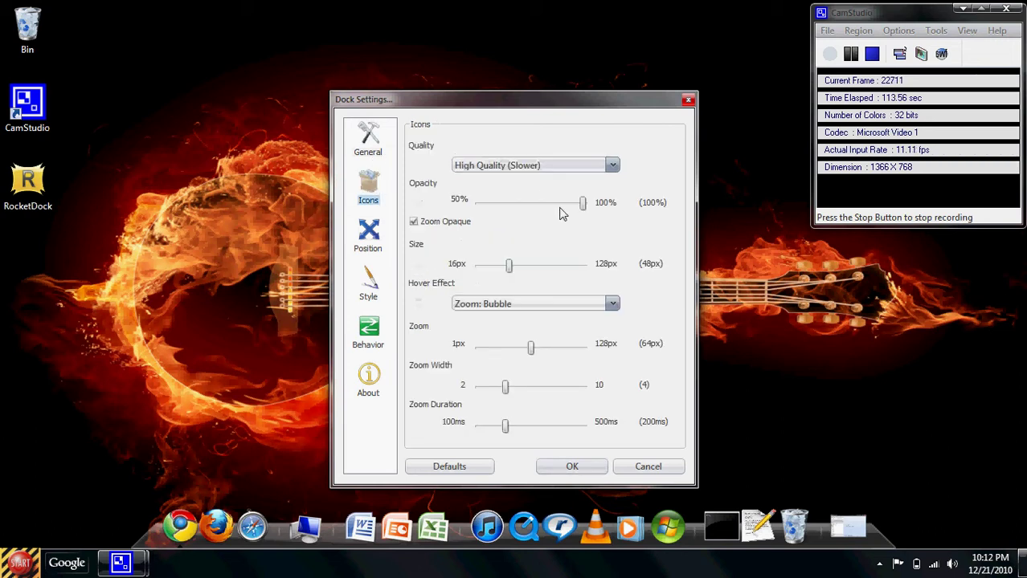
pyautogui.click(538, 169)
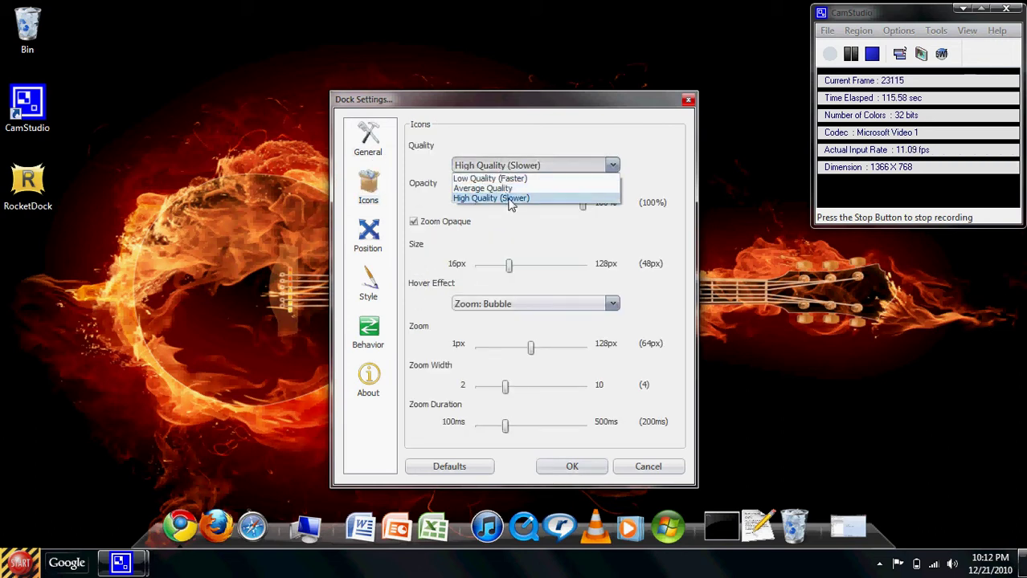
pyautogui.click(509, 198)
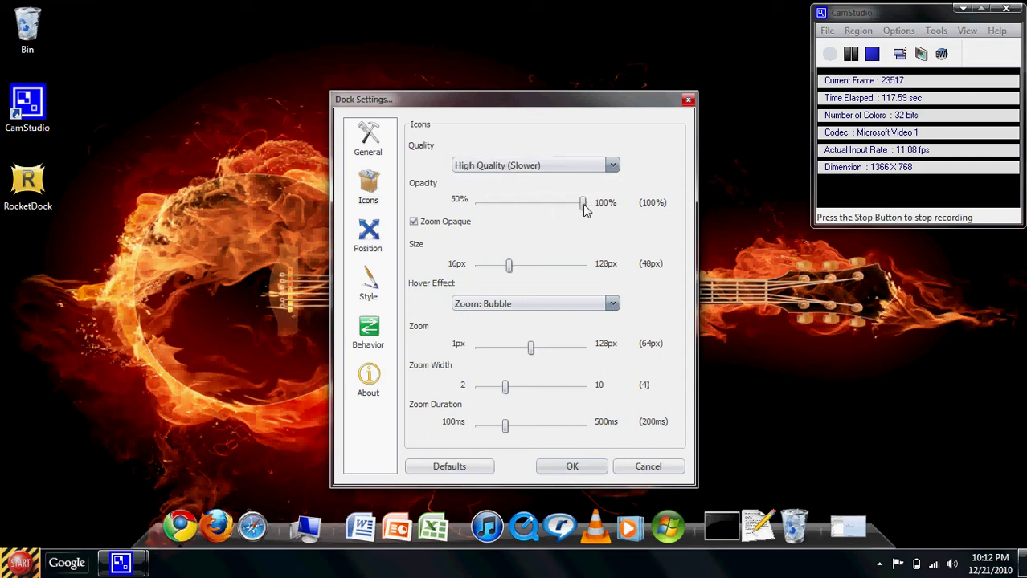
pyautogui.moveTo(585, 211)
pyautogui.mouseDown()
pyautogui.moveTo(419, 213)
pyautogui.moveTo(524, 215)
pyautogui.moveTo(424, 225)
pyautogui.moveTo(572, 192)
pyautogui.moveTo(599, 201)
pyautogui.mouseUp()
pyautogui.moveTo(510, 267)
pyautogui.mouseDown()
pyautogui.moveTo(546, 265)
pyautogui.moveTo(506, 272)
pyautogui.mouseUp()
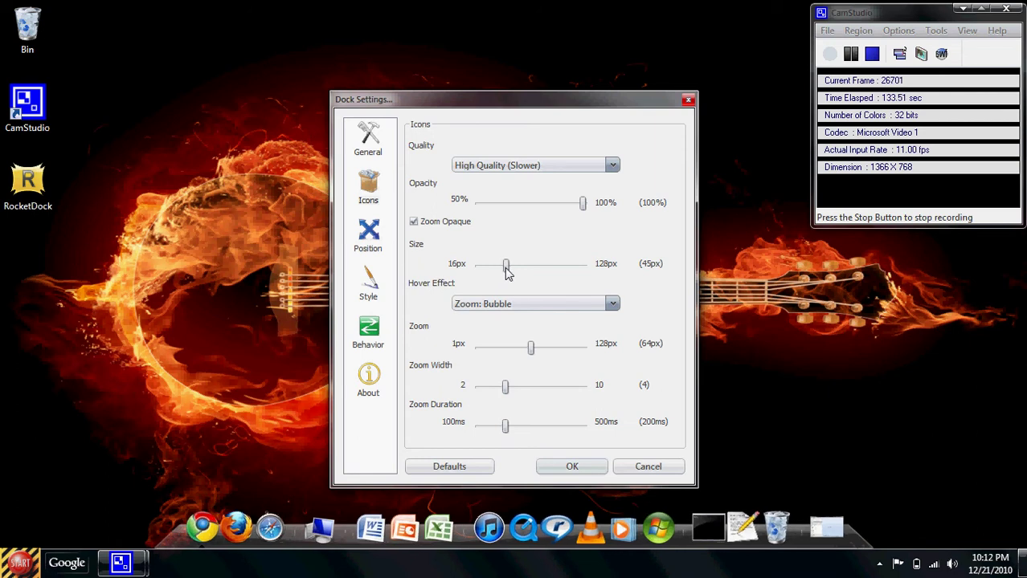
pyautogui.moveTo(503, 273); pyautogui.dragTo(509, 274)
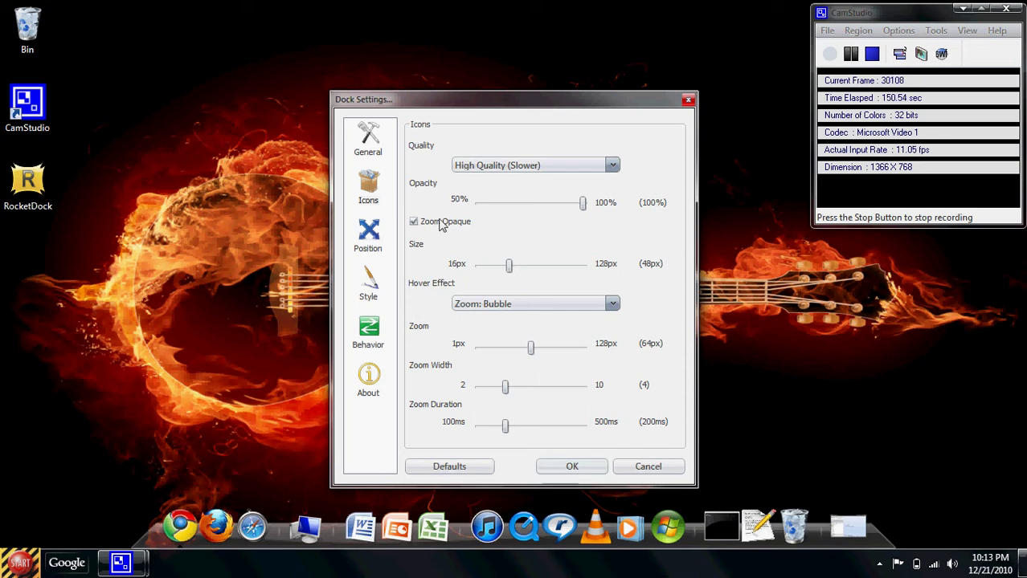
# Try the Left, Right and Top screen positions for the dock and return it to Bottom
pyautogui.click(366, 241)
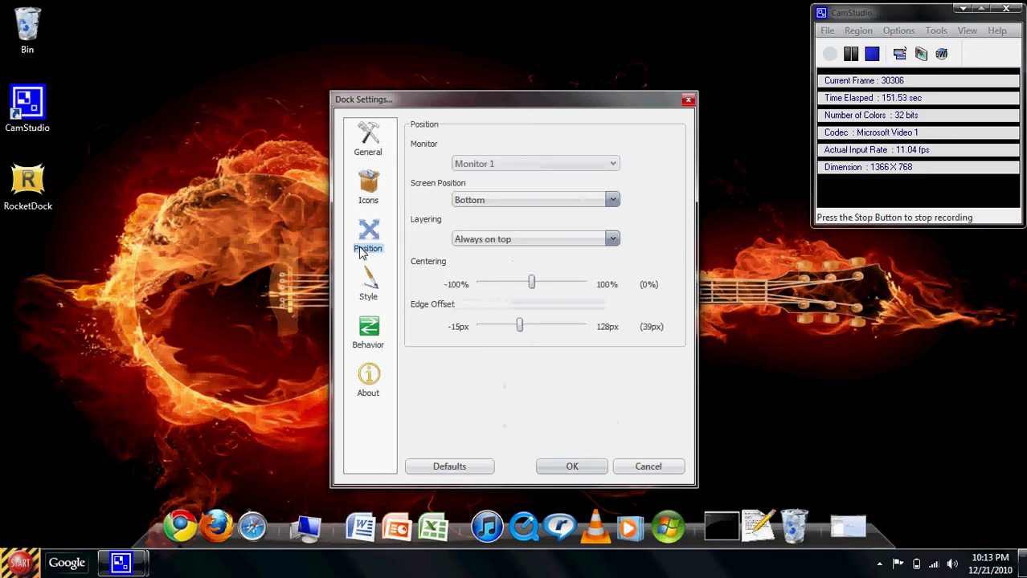
pyautogui.click(521, 201)
pyautogui.click(506, 232)
pyautogui.click(498, 202)
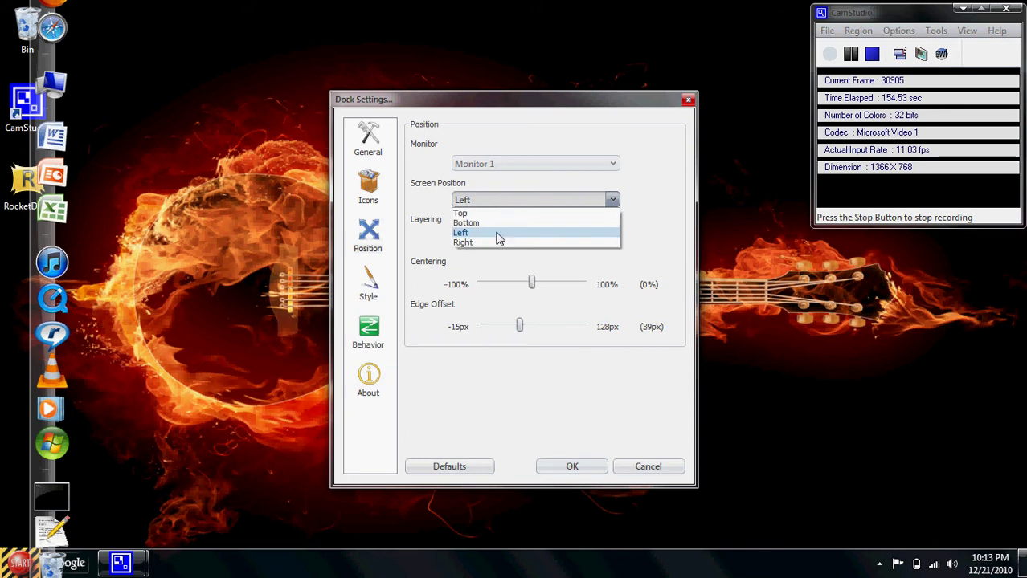
pyautogui.click(498, 242)
pyautogui.click(504, 202)
pyautogui.click(502, 213)
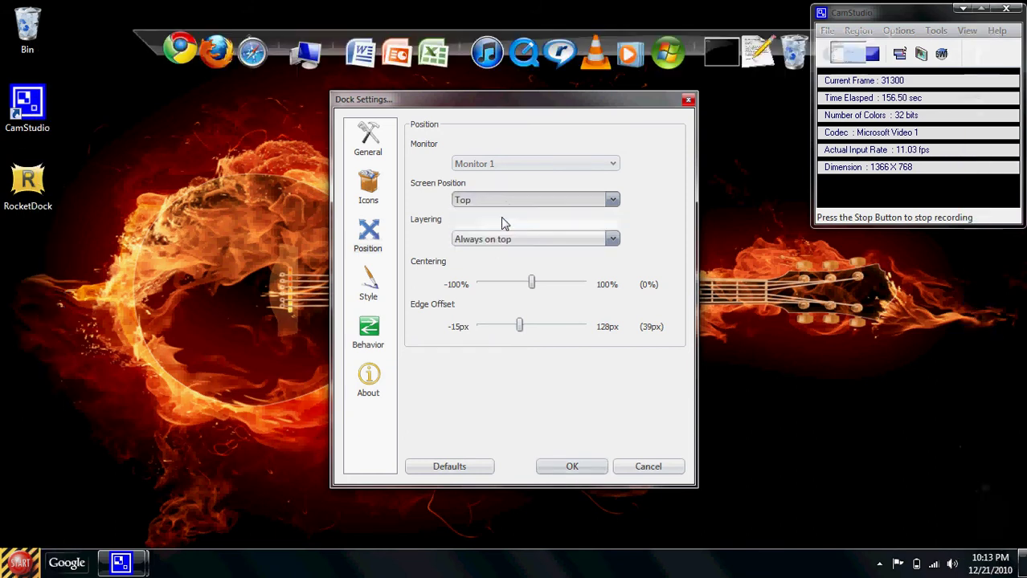
pyautogui.click(499, 201)
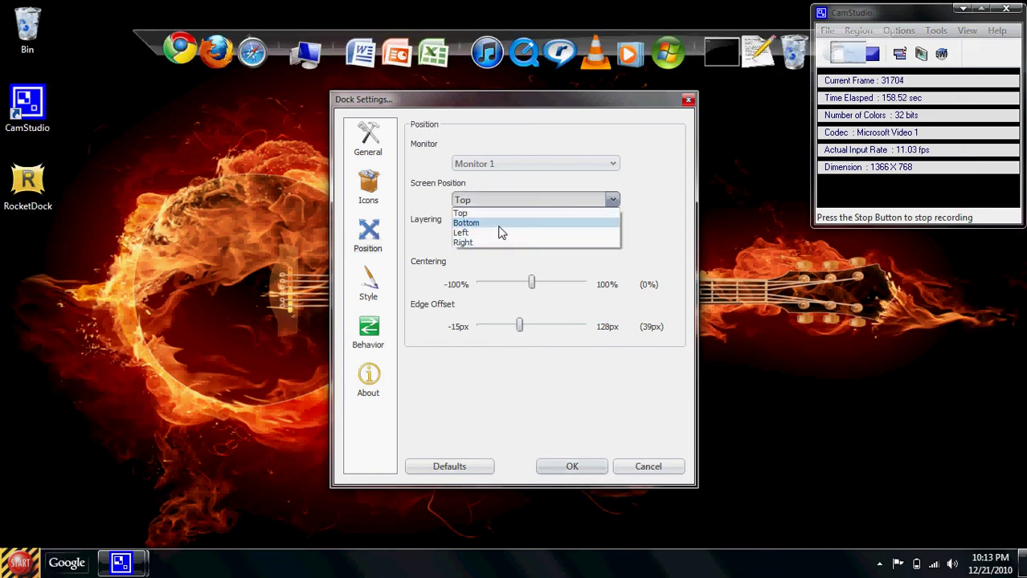
pyautogui.click(486, 223)
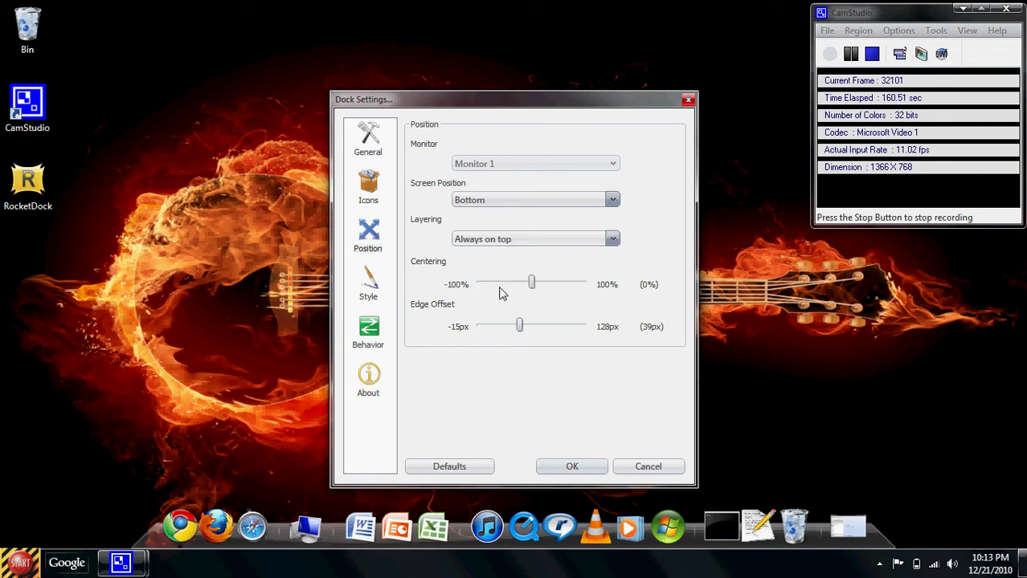
# Adjust the dock's centering to 0% and its edge offset to 40 px
pyautogui.moveTo(530, 288)
pyautogui.mouseDown()
pyautogui.moveTo(592, 284)
pyautogui.moveTo(485, 286)
pyautogui.moveTo(531, 288)
pyautogui.mouseUp()
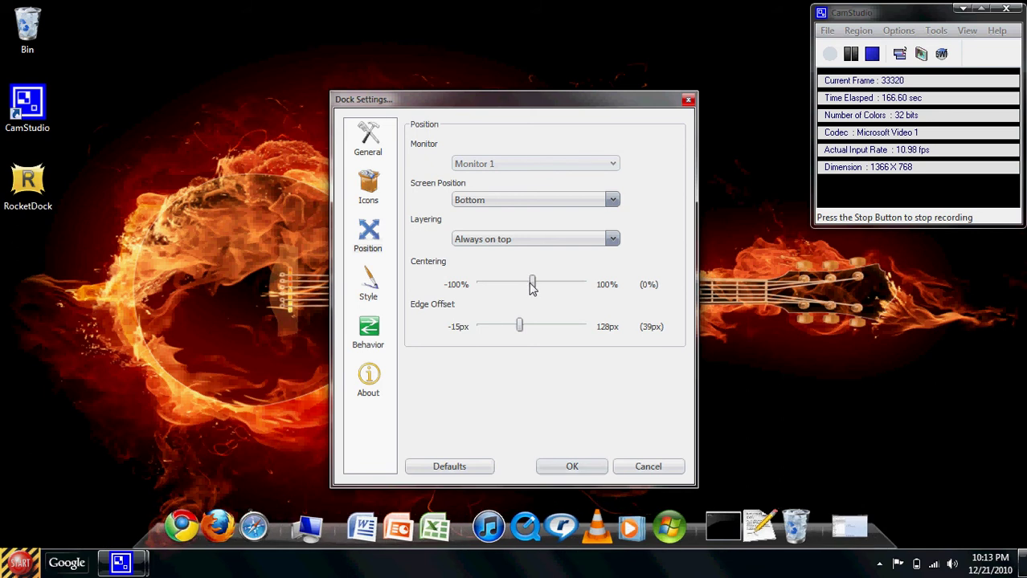
pyautogui.moveTo(520, 331)
pyautogui.mouseDown()
pyautogui.moveTo(586, 330)
pyautogui.moveTo(520, 337)
pyautogui.mouseUp()
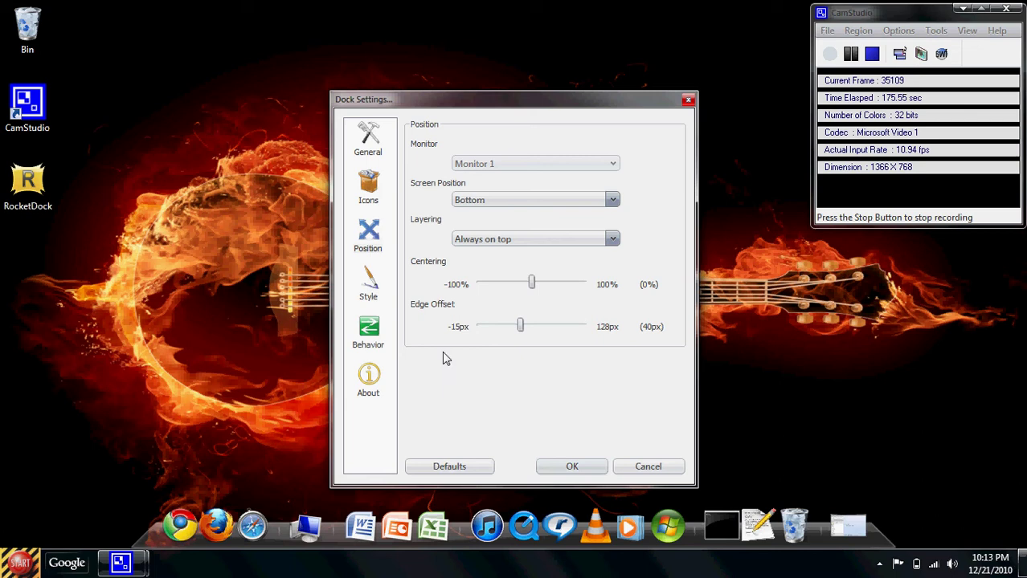
# Try the AstroGrey, ProtoSteel and Blank themes in the dock's Style settings and return to Mac OS X Leopard
pyautogui.click(371, 291)
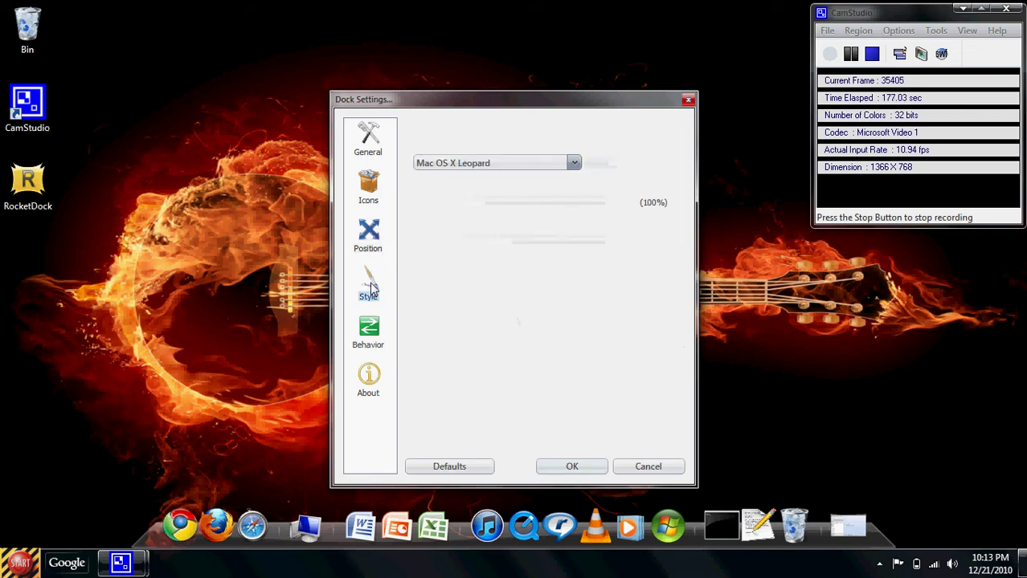
pyautogui.click(516, 164)
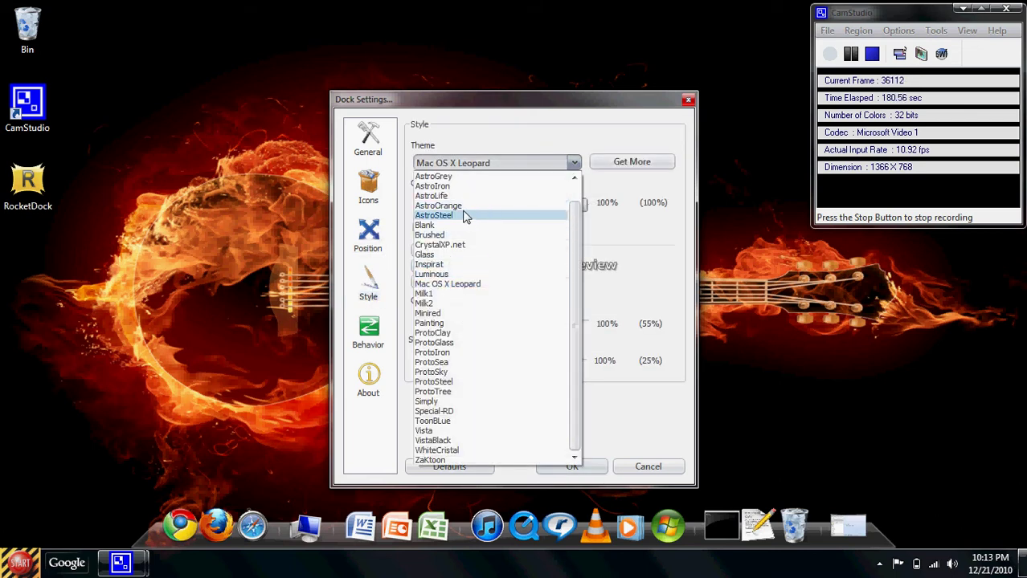
pyautogui.click(474, 175)
pyautogui.click(474, 165)
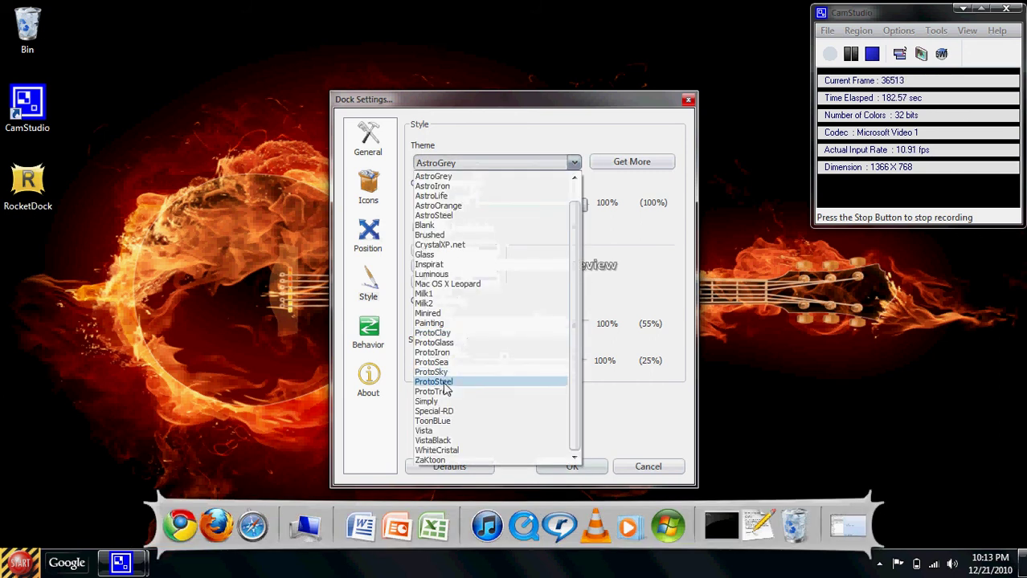
pyautogui.click(474, 381)
pyautogui.click(475, 166)
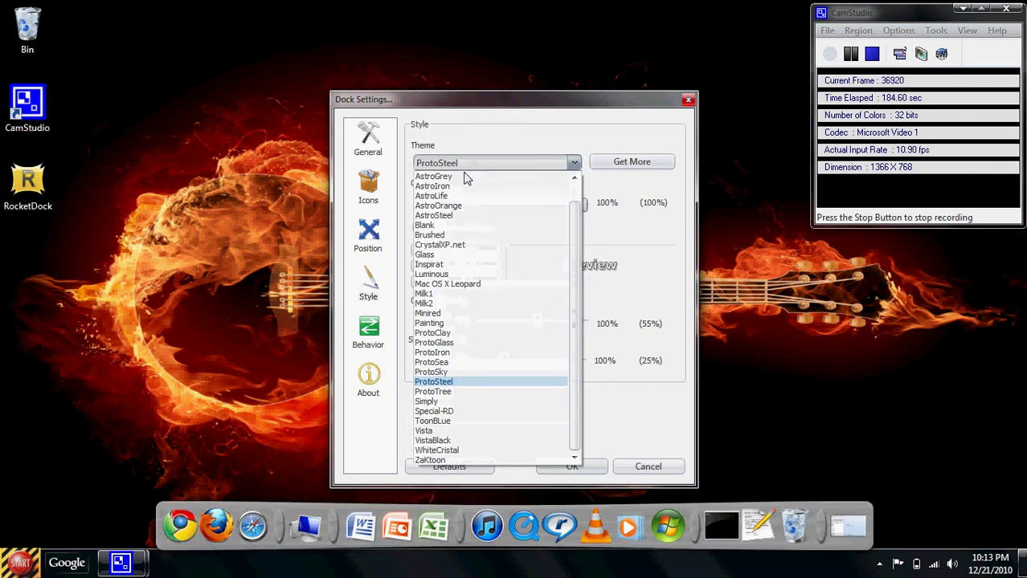
pyautogui.click(450, 226)
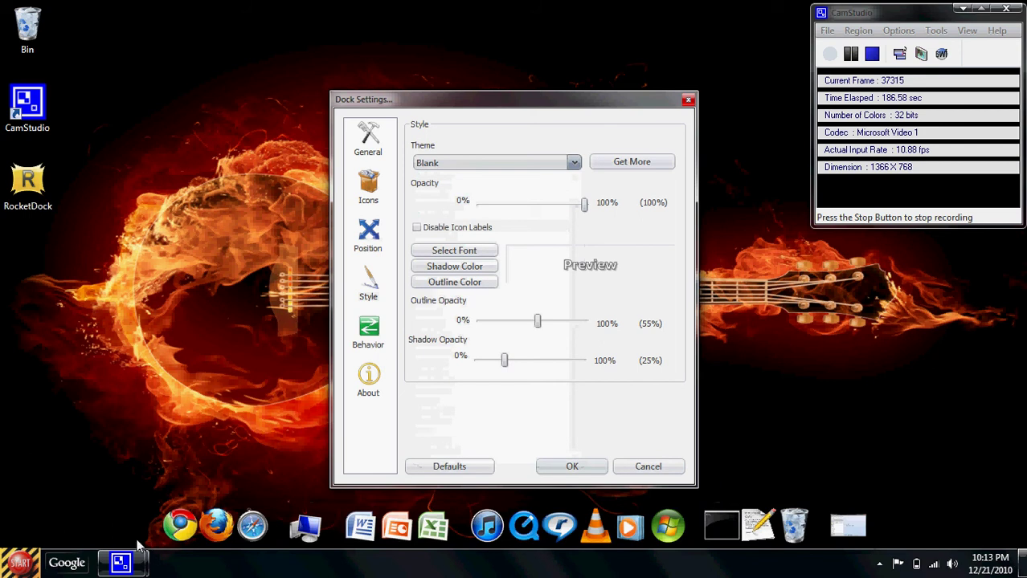
pyautogui.click(491, 169)
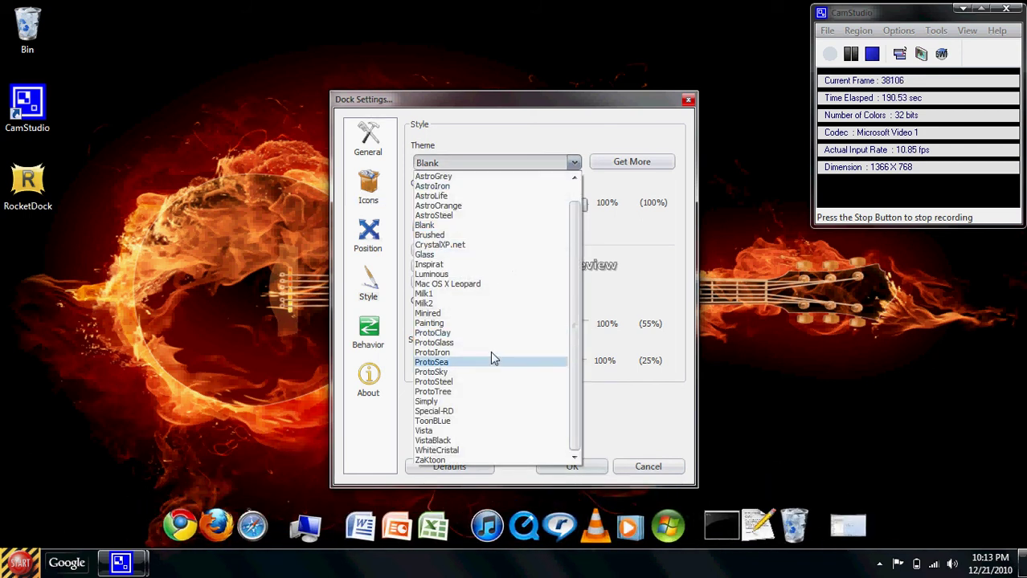
pyautogui.click(447, 284)
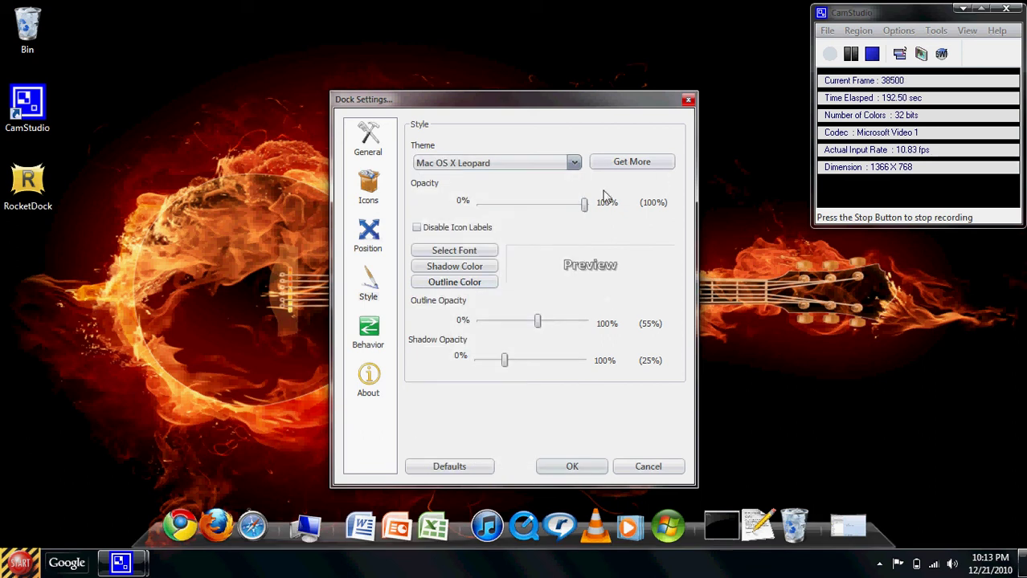
# With the dock opacity at 100%, try disabling the icon labels, re-enable them and set the outline opacity to 50%
pyautogui.moveTo(585, 207); pyautogui.dragTo(599, 232)
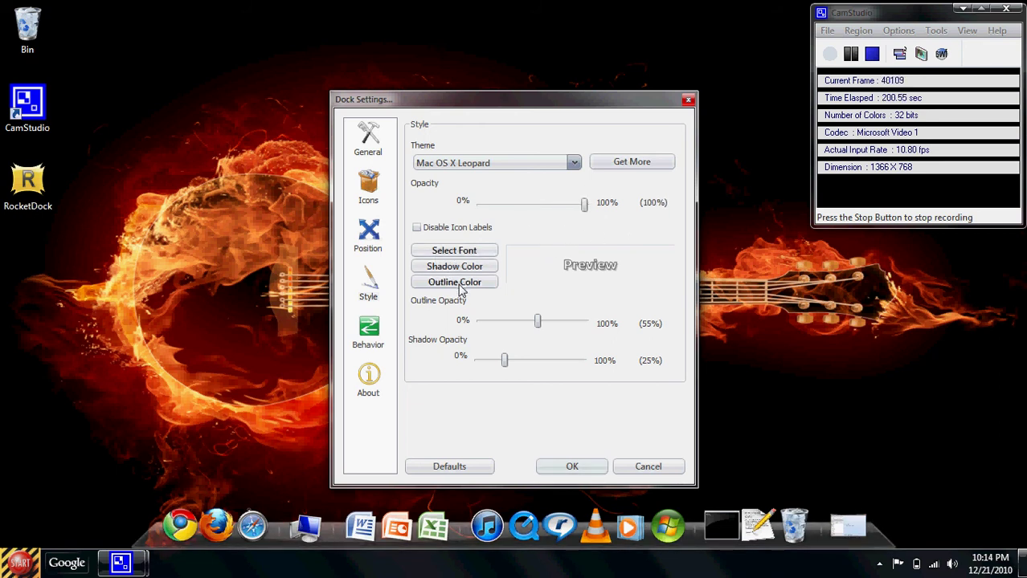
pyautogui.click(415, 228)
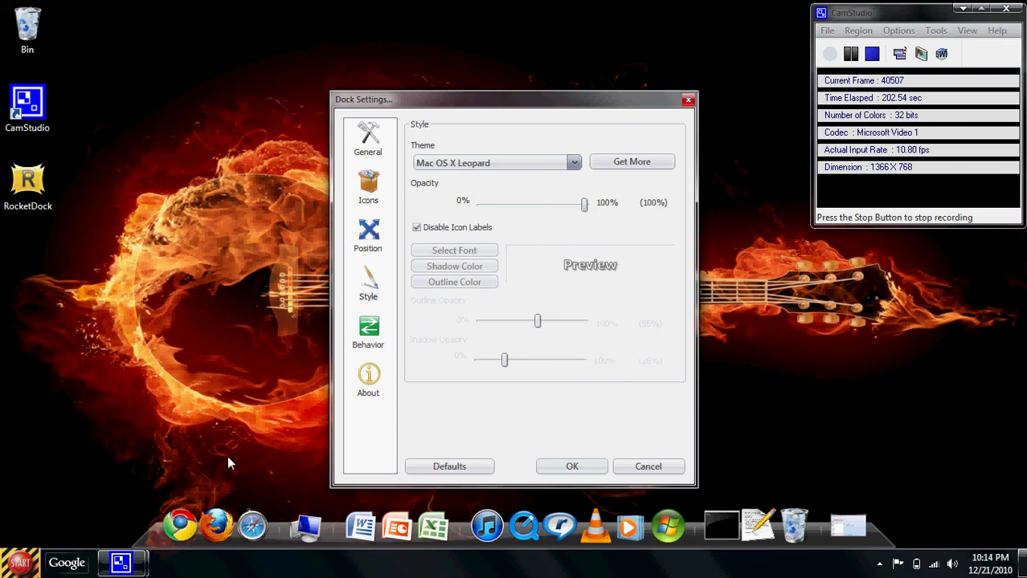
pyautogui.click(416, 228)
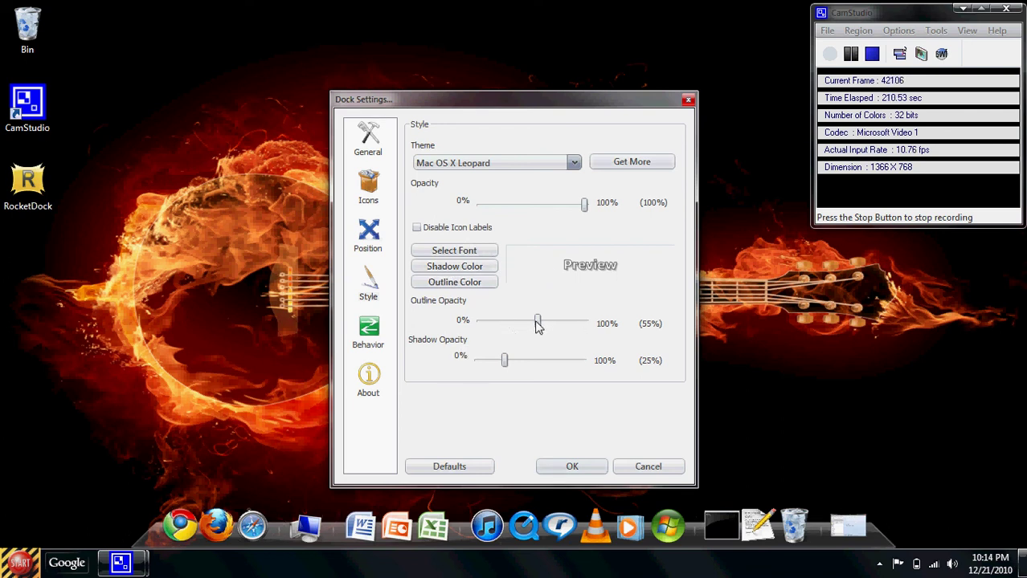
pyautogui.moveTo(539, 322)
pyautogui.mouseDown()
pyautogui.moveTo(594, 323)
pyautogui.moveTo(525, 329)
pyautogui.moveTo(534, 329)
pyautogui.mouseUp()
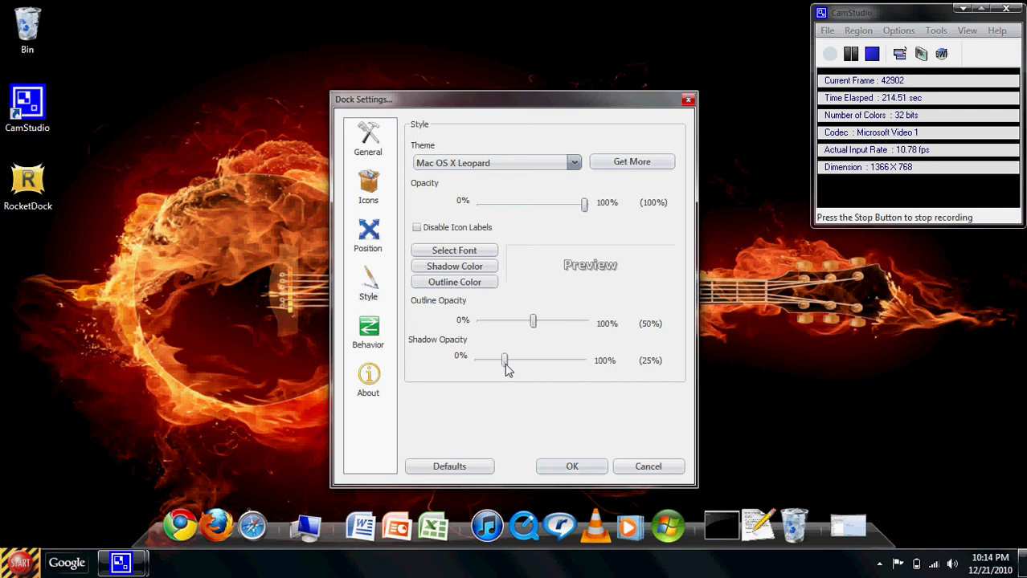